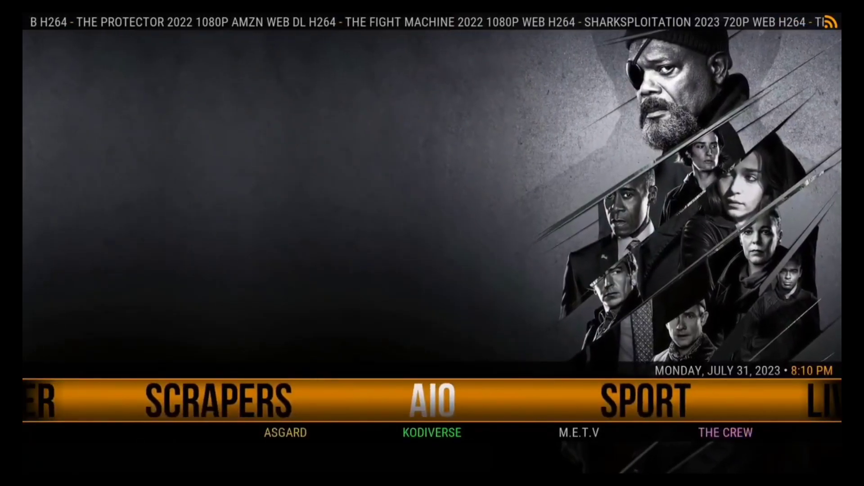
Step: Move to the SCRAPERS category in the old build's home menu
{"action": "key", "text": "Left"}
{"action": "key", "text": "Left"}
{"action": "key", "text": "Left"}
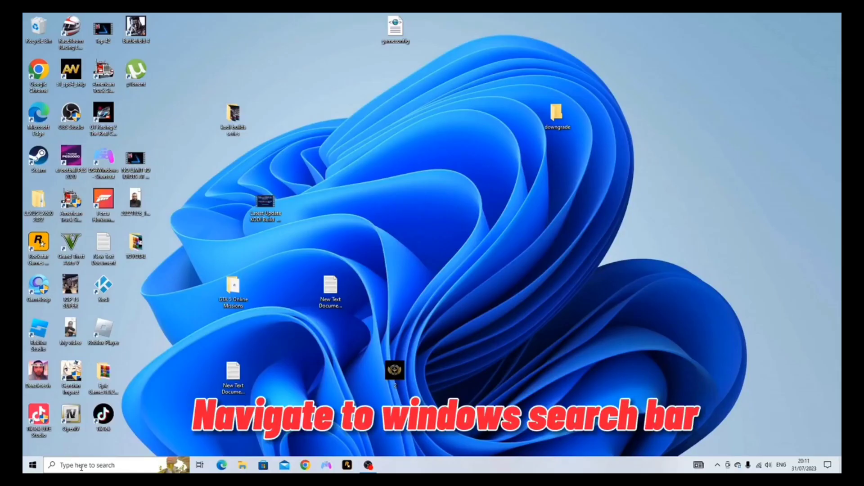
Step: Run %appdata% from the Windows Run dialog to reach the Roaming folder
{"action": "left_click", "coordinate": [81, 466]}
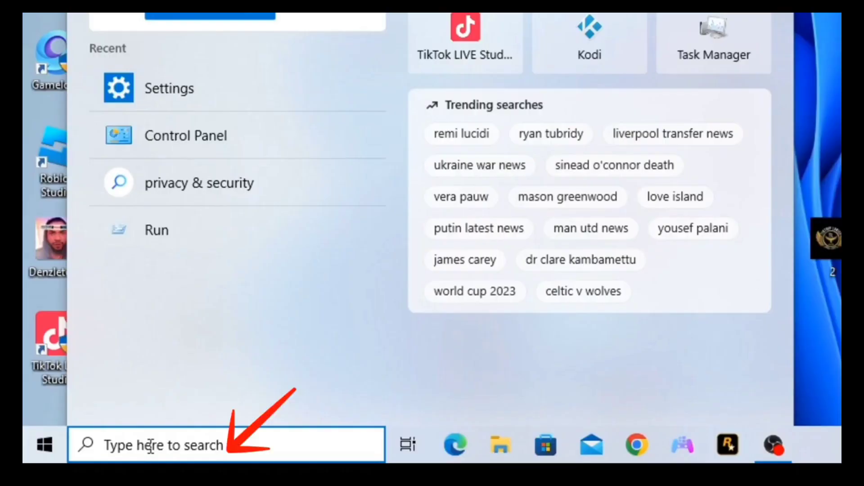
{"action": "type", "text": "run"}
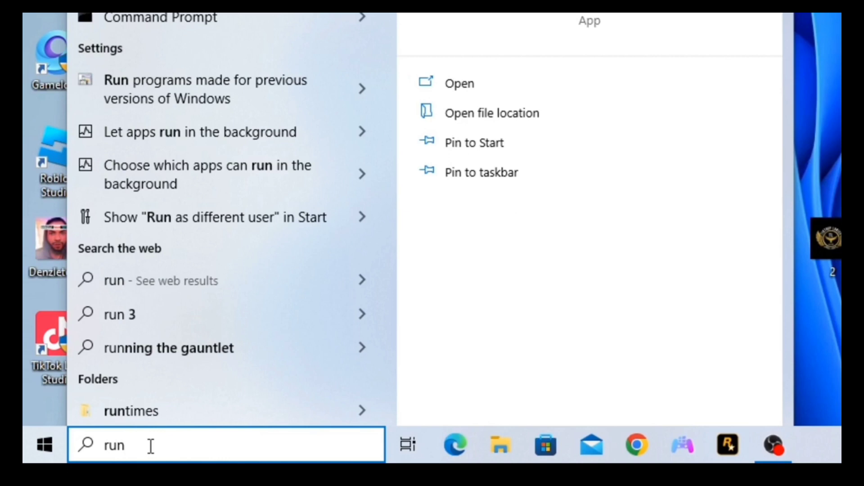
{"action": "key", "text": "Return"}
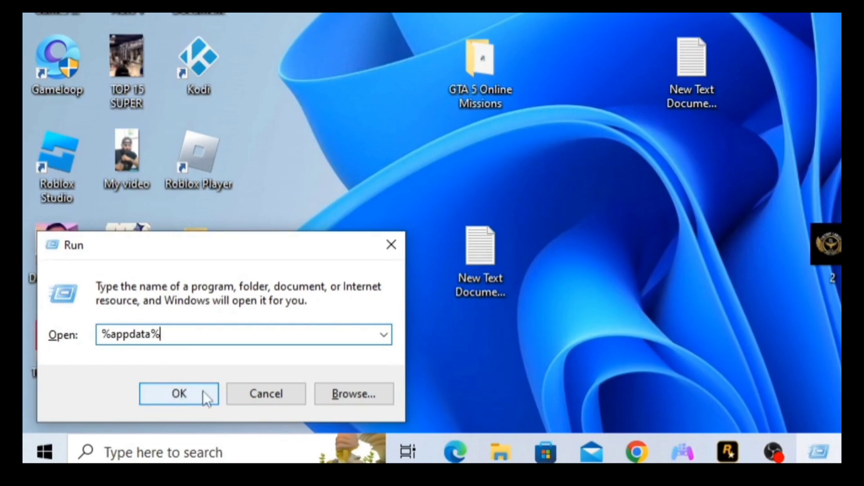
{"action": "left_click", "coordinate": [182, 392]}
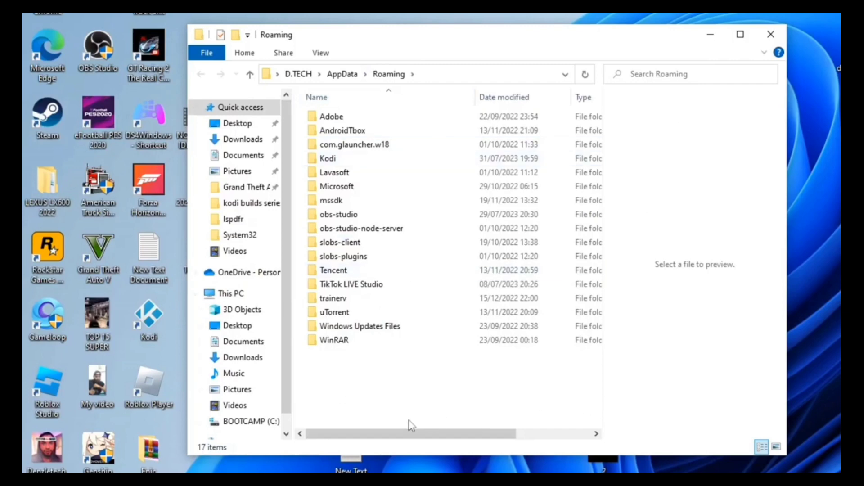
Step: Delete the Kodi folder via its context menu, then close the Roaming window
{"action": "left_click", "coordinate": [334, 164]}
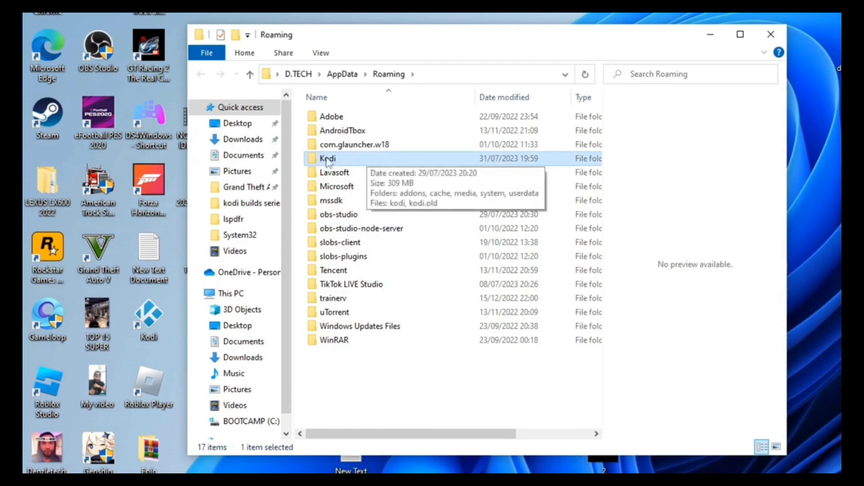
{"action": "right_click", "coordinate": [353, 161]}
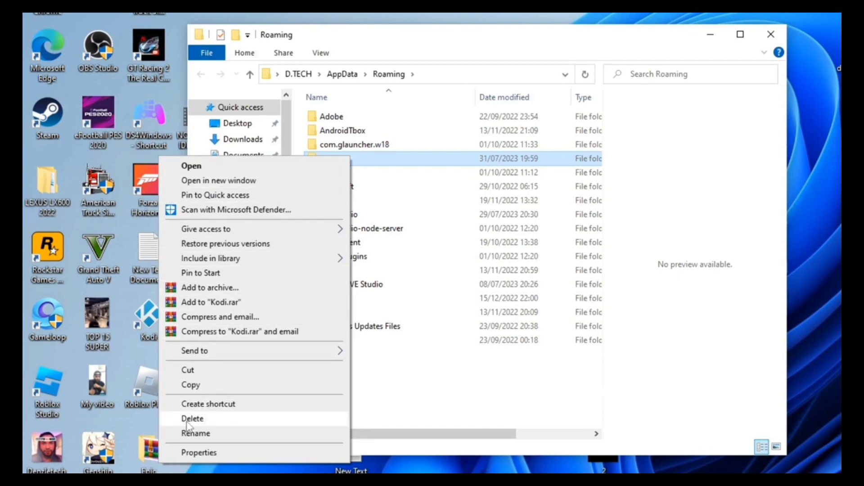
{"action": "left_click", "coordinate": [202, 418]}
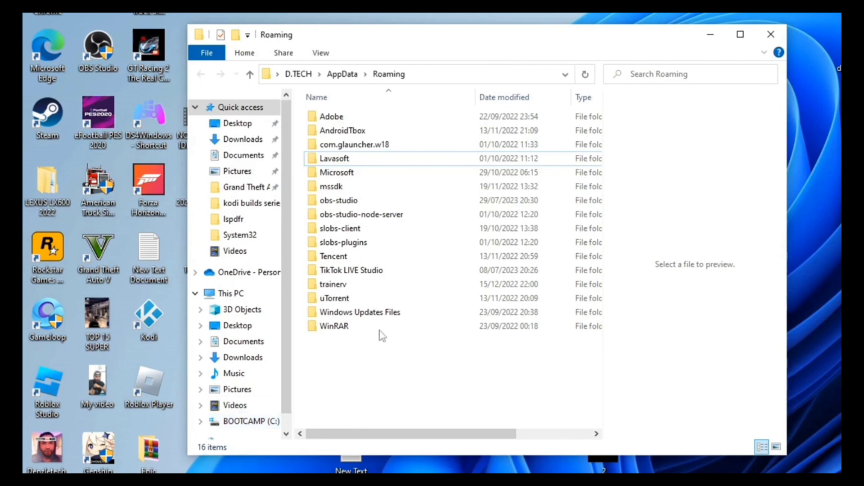
{"action": "left_click", "coordinate": [770, 39]}
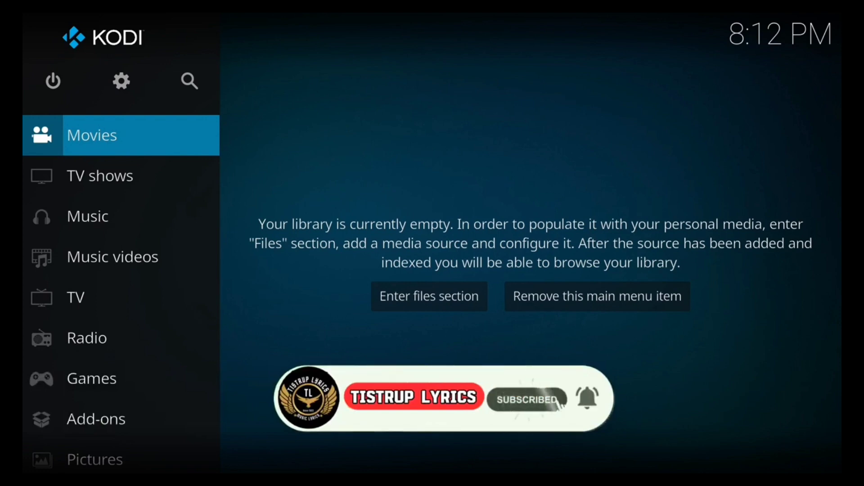
Step: Browse the empty default menu sections: Weather, Radio, Movies and TV shows
{"action": "key", "text": "Down"}
{"action": "key", "text": "Down"}
{"action": "key", "text": "Down"}
{"action": "key", "text": "Down"}
{"action": "key", "text": "Down"}
{"action": "key", "text": "Down"}
{"action": "key", "text": "Down"}
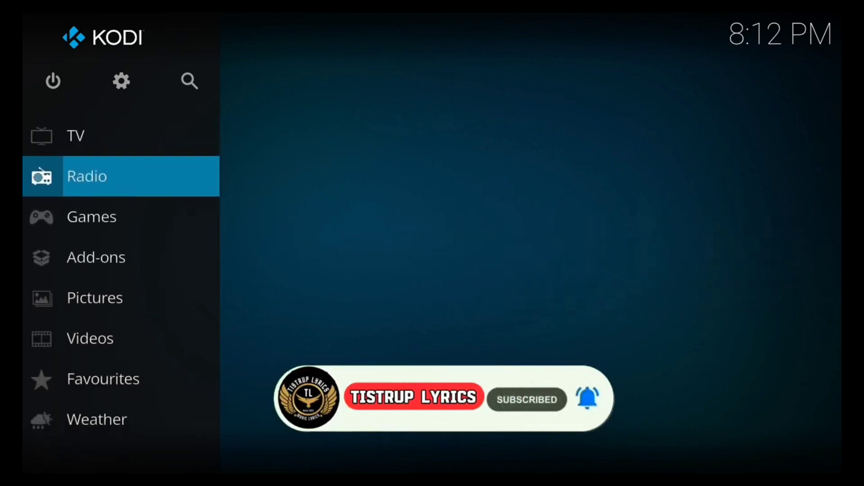
{"action": "key", "text": "Down"}
{"action": "key", "text": "Down"}
{"action": "key", "text": "Down"}
{"action": "key", "text": "Down"}
{"action": "key", "text": "Down"}
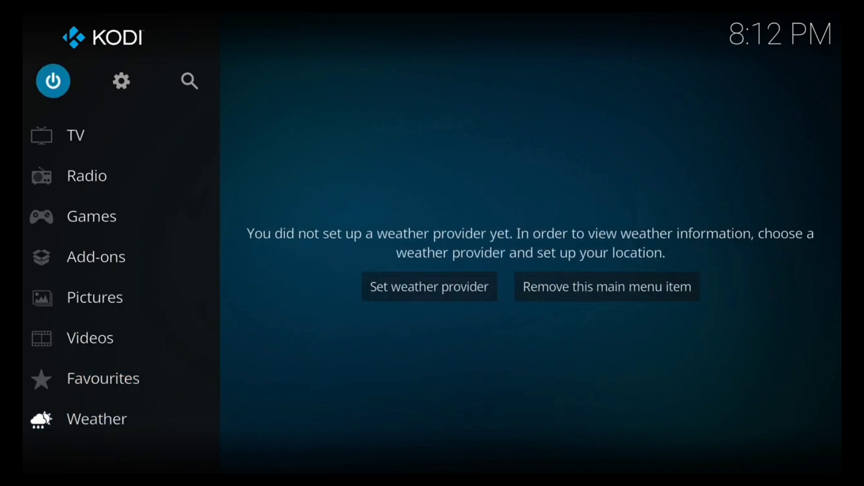
{"action": "key", "text": "Up"}
{"action": "key", "text": "Up"}
{"action": "key", "text": "Up"}
{"action": "key", "text": "Up"}
{"action": "key", "text": "Up"}
{"action": "key", "text": "Up"}
{"action": "key", "text": "Up"}
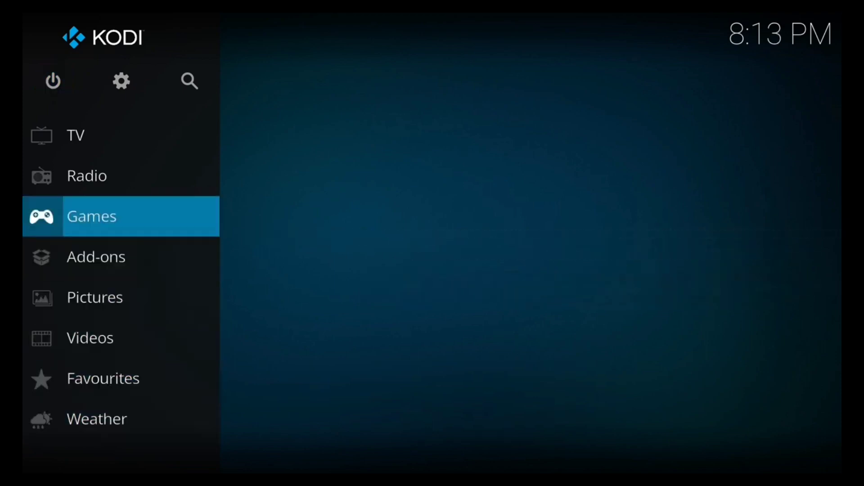
{"action": "key", "text": "Up"}
{"action": "key", "text": "Up"}
{"action": "key", "text": "Up"}
{"action": "key", "text": "Up"}
{"action": "key", "text": "Up"}
{"action": "key", "text": "Up"}
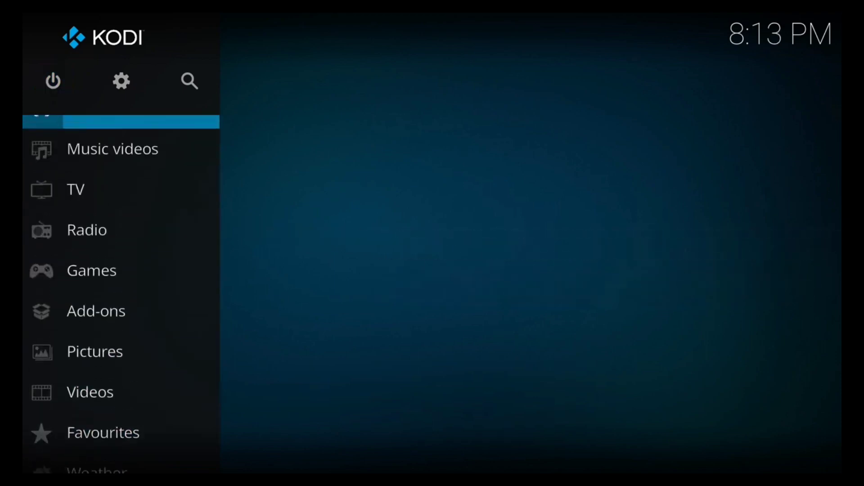
{"action": "key", "text": "Up"}
{"action": "key", "text": "Up"}
{"action": "key", "text": "Up"}
{"action": "key", "text": "Up"}
{"action": "key", "text": "Up"}
{"action": "key", "text": "Up"}
{"action": "key", "text": "Up"}
{"action": "key", "text": "Up"}
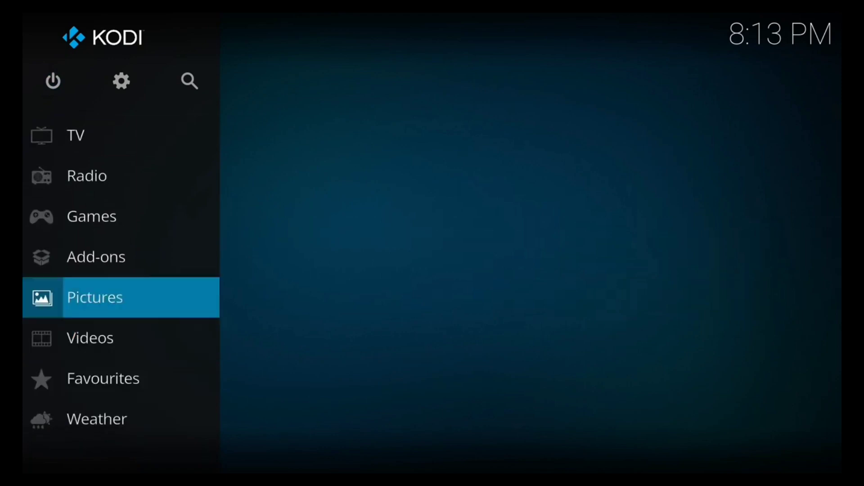
{"action": "key", "text": "Up"}
{"action": "key", "text": "Up"}
{"action": "key", "text": "Up"}
{"action": "key", "text": "Up"}
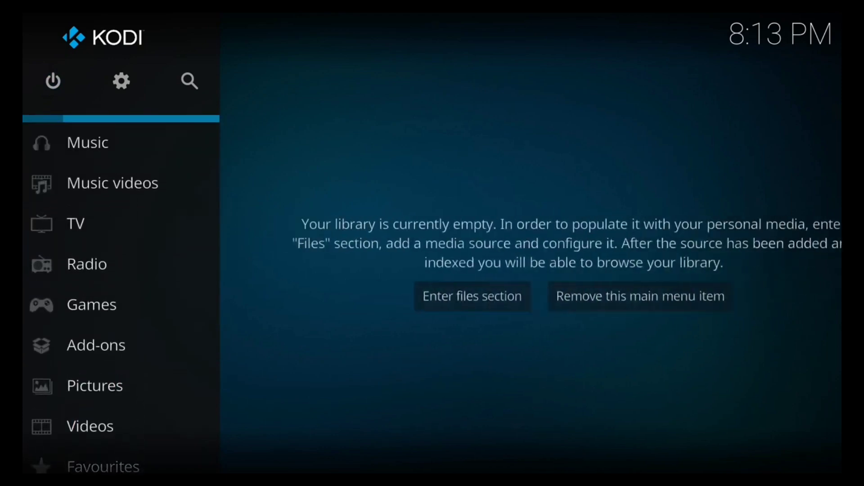
{"action": "key", "text": "Up"}
{"action": "key", "text": "Up"}
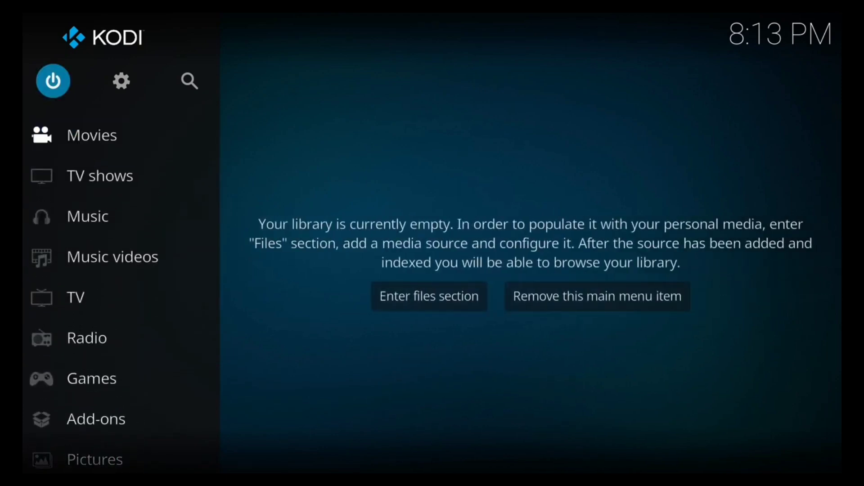
{"action": "key", "text": "Return"}
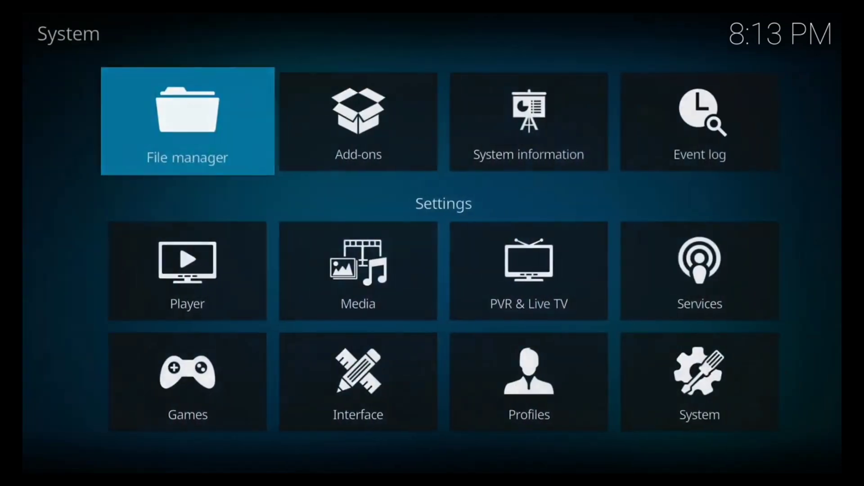
{"action": "key", "text": "Down"}
{"action": "key", "text": "Down"}
{"action": "key", "text": "Right"}
{"action": "key", "text": "Right"}
{"action": "key", "text": "Right"}
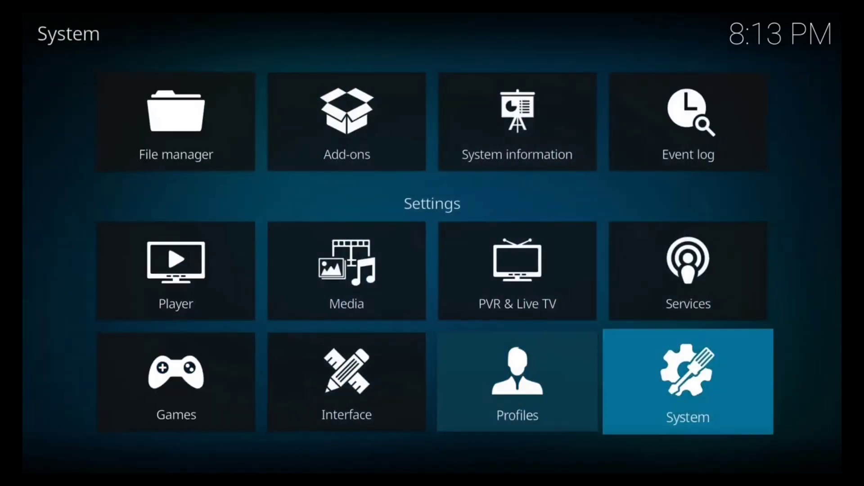
{"action": "key", "text": "Right"}
{"action": "key", "text": "Up"}
{"action": "key", "text": "Up"}
{"action": "key", "text": "Right"}
{"action": "key", "text": "Right"}
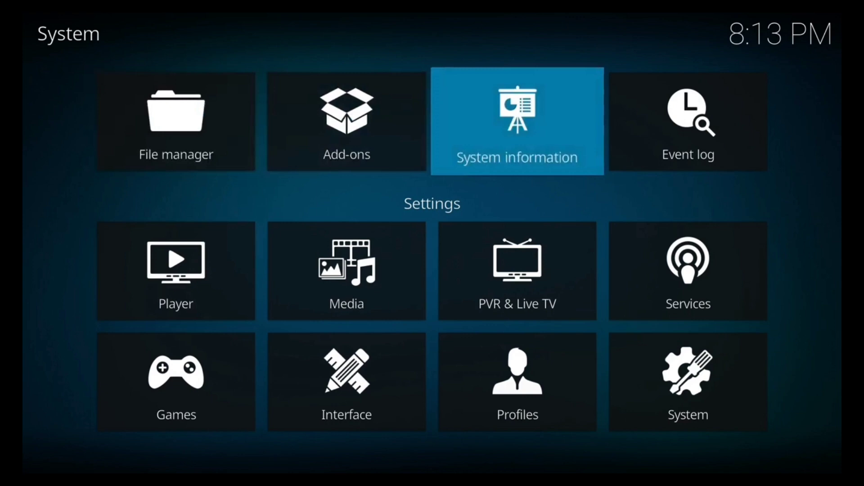
{"action": "key", "text": "Right"}
{"action": "key", "text": "Down"}
{"action": "key", "text": "Left"}
{"action": "key", "text": "Left"}
{"action": "key", "text": "Down"}
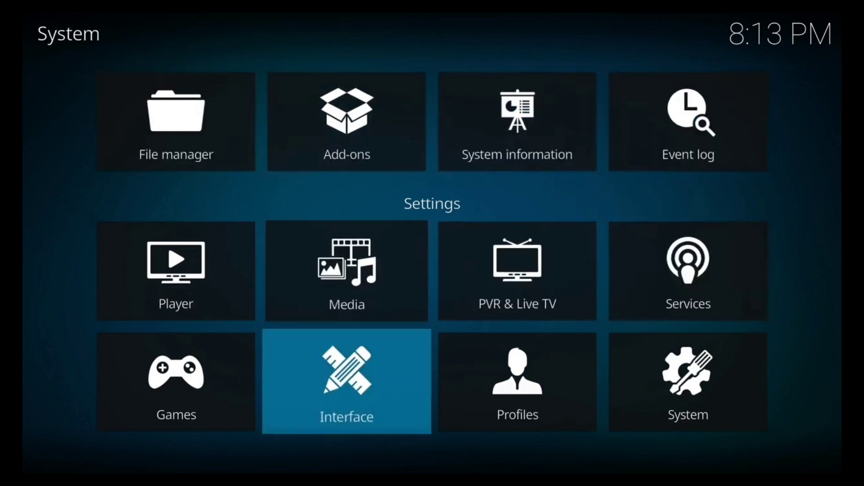
{"action": "key", "text": "Right"}
{"action": "key", "text": "Right"}
{"action": "key", "text": "Return"}
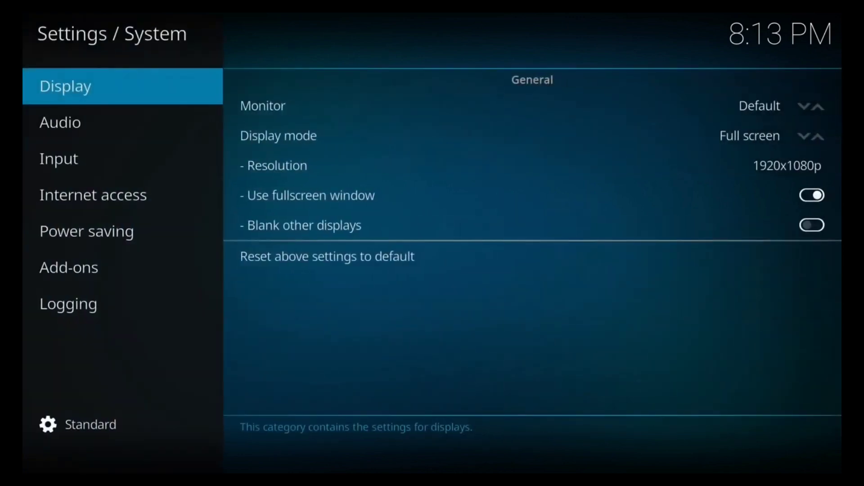
{"action": "key", "text": "Down"}
{"action": "key", "text": "Down"}
{"action": "key", "text": "Down"}
{"action": "key", "text": "Down"}
{"action": "key", "text": "Down"}
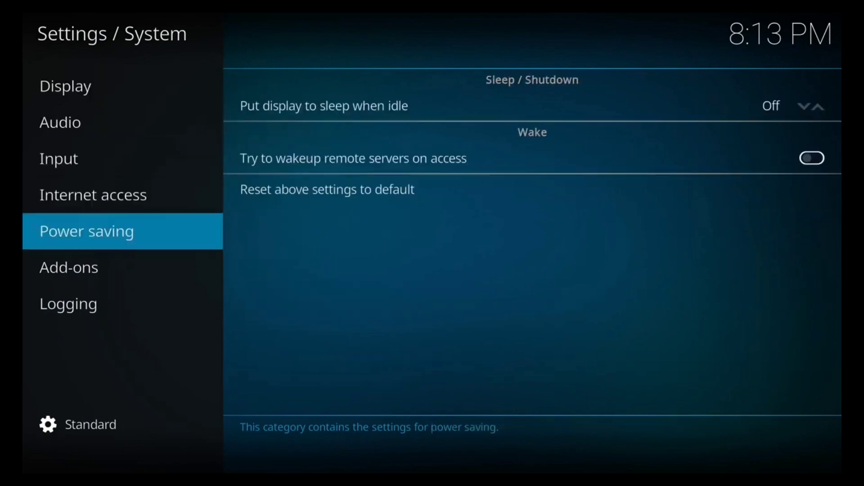
{"action": "key", "text": "Down"}
{"action": "key", "text": "Up"}
{"action": "key", "text": "Up"}
{"action": "key", "text": "Up"}
{"action": "key", "text": "Up"}
{"action": "key", "text": "Up"}
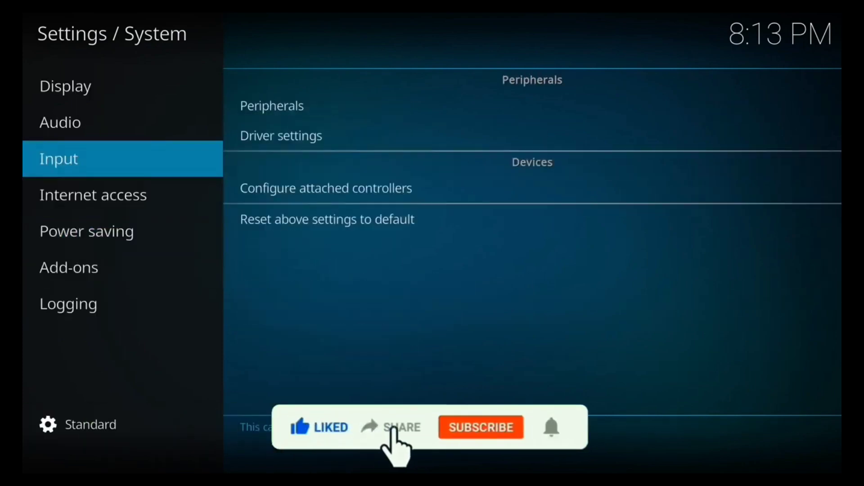
{"action": "key", "text": "Return"}
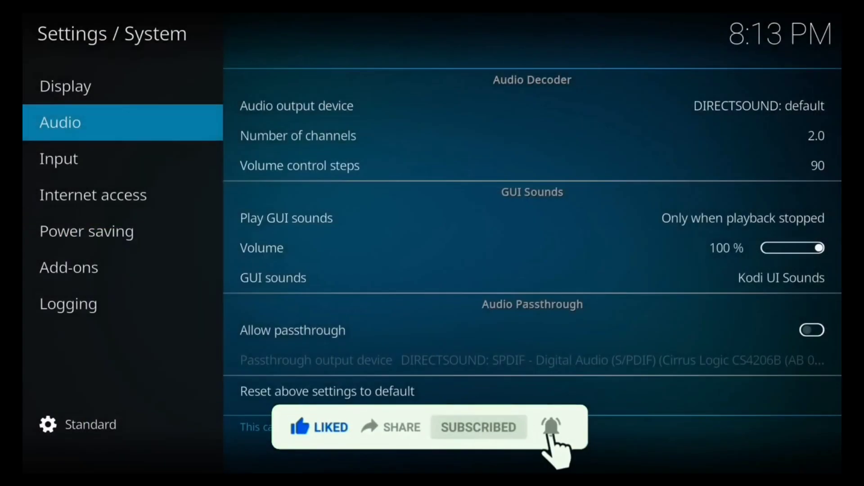
{"action": "key", "text": "Escape"}
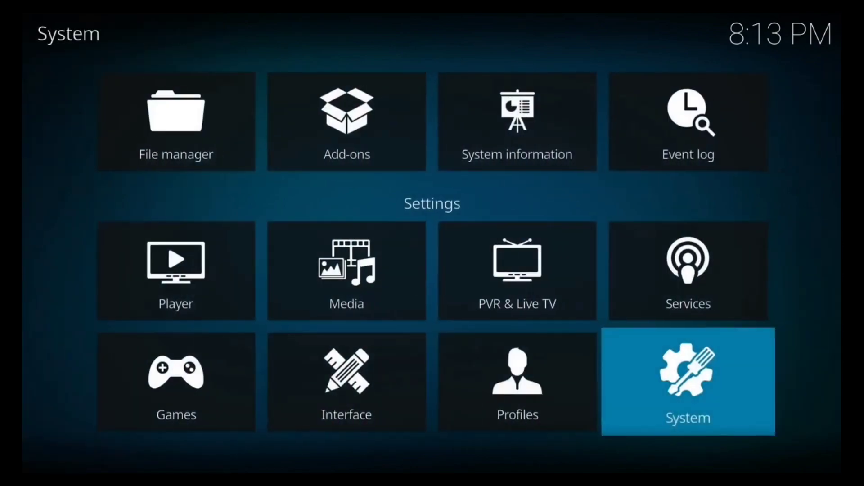